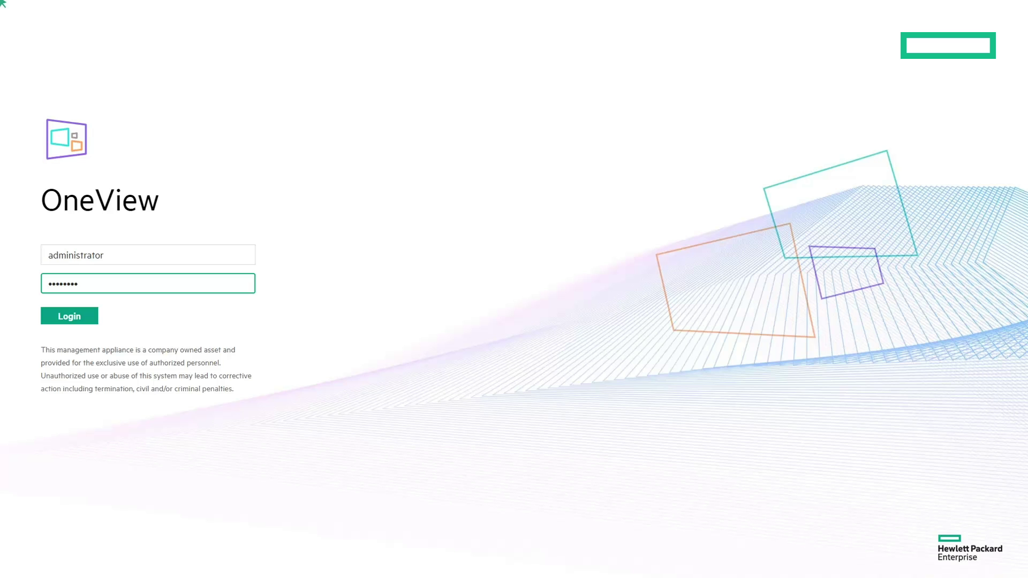
Step: Log in as administrator and open the Security settings from the Settings page
left_click(76, 320)
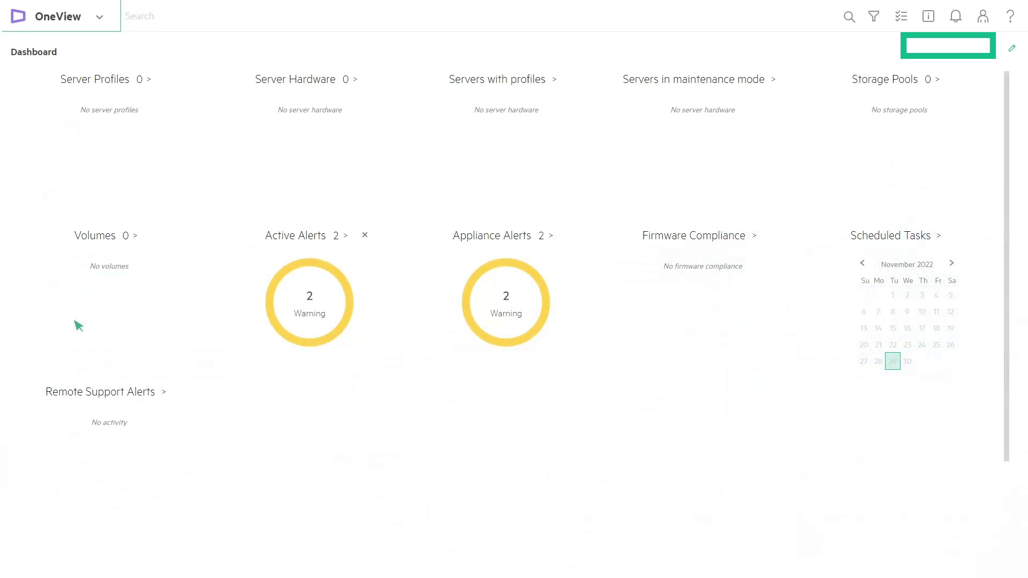
left_click(99, 17)
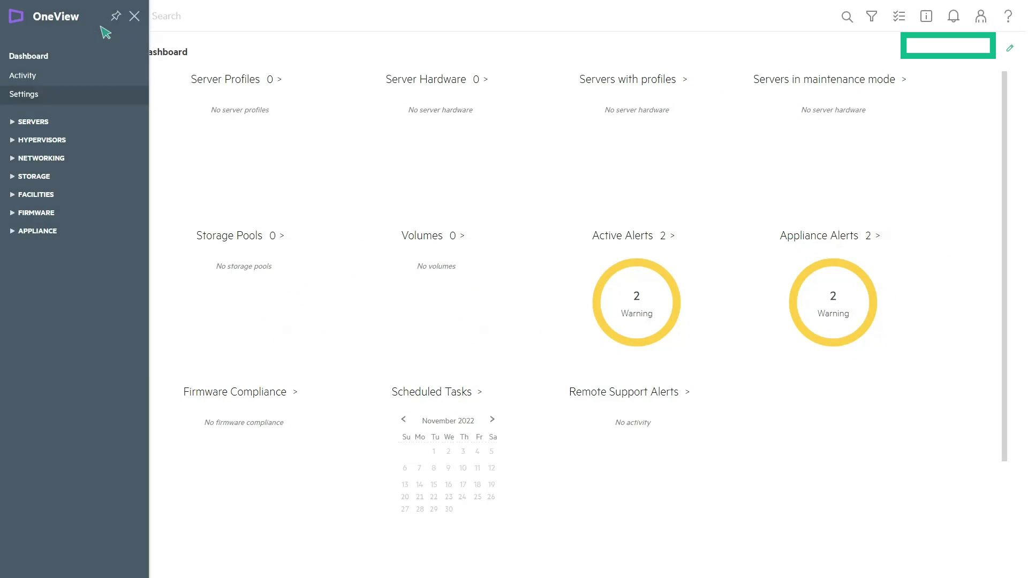
left_click(21, 97)
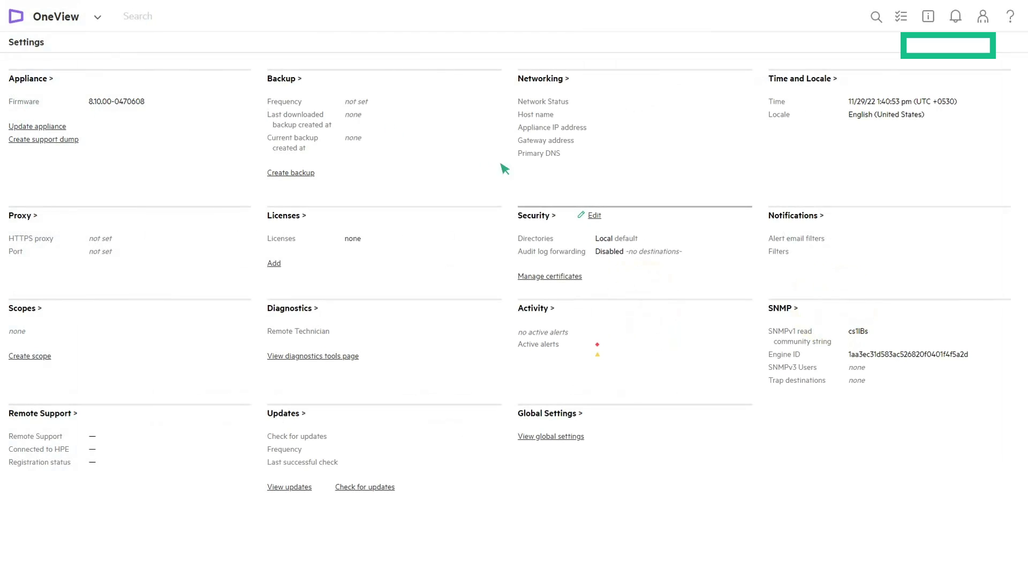
left_click(538, 215)
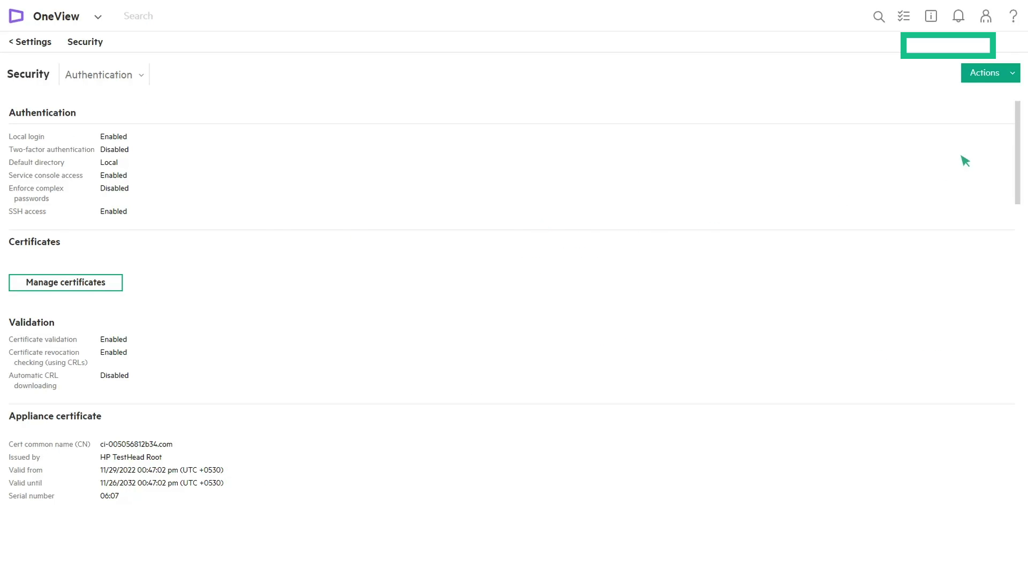
Step: Edit the security settings and jump to the empty Directories section
left_click(1014, 79)
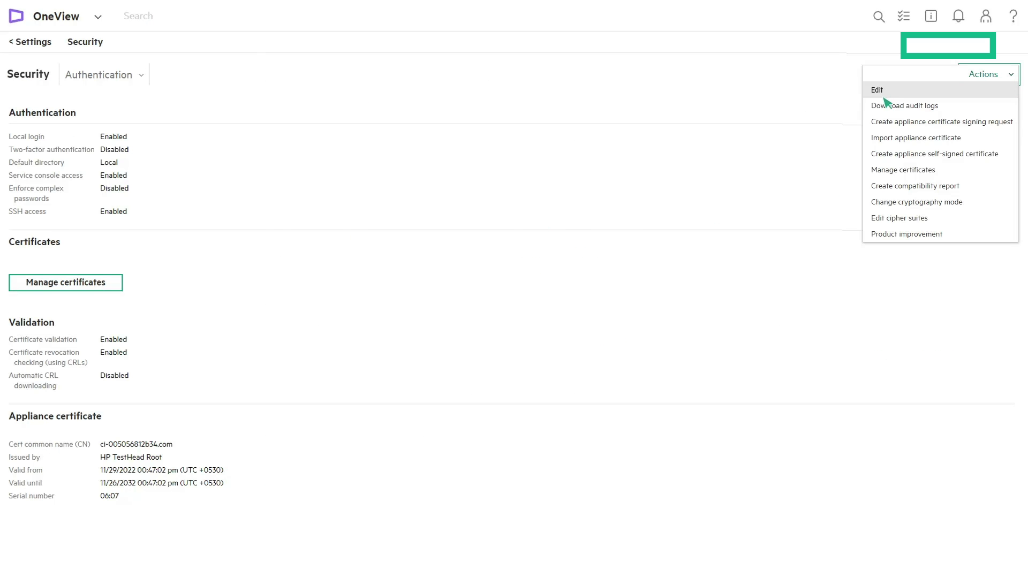
left_click(884, 95)
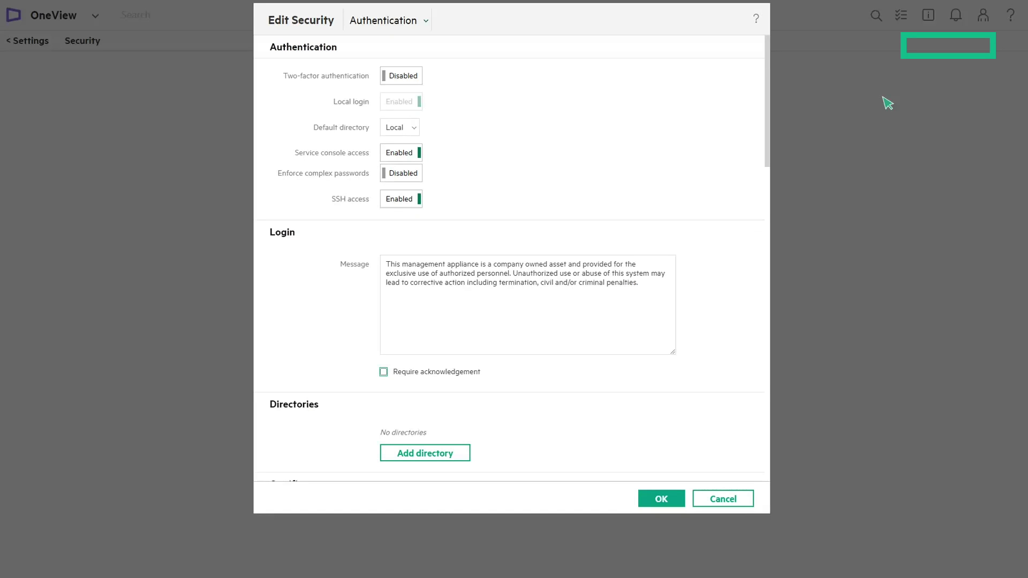
left_click(426, 21)
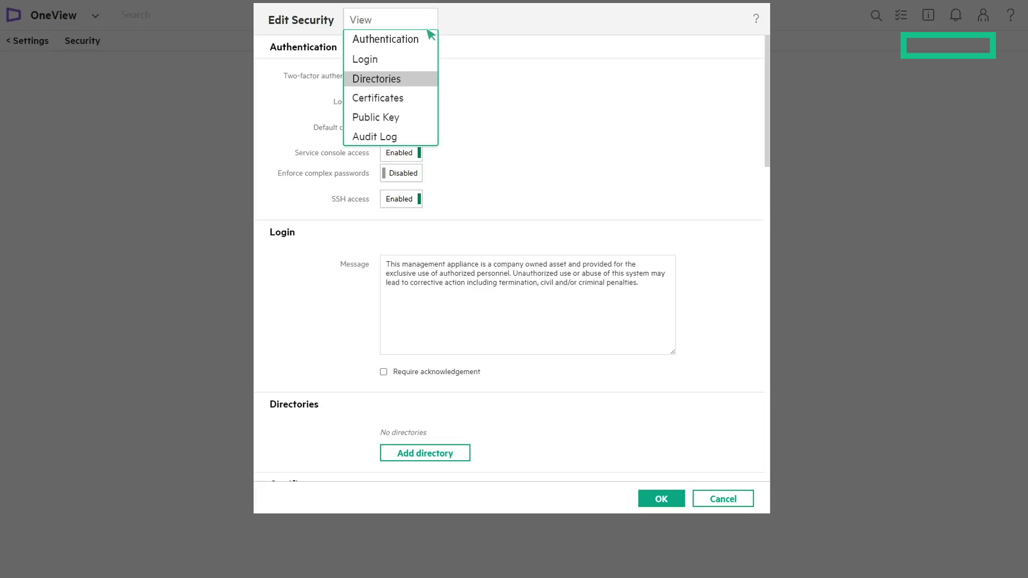
left_click(396, 83)
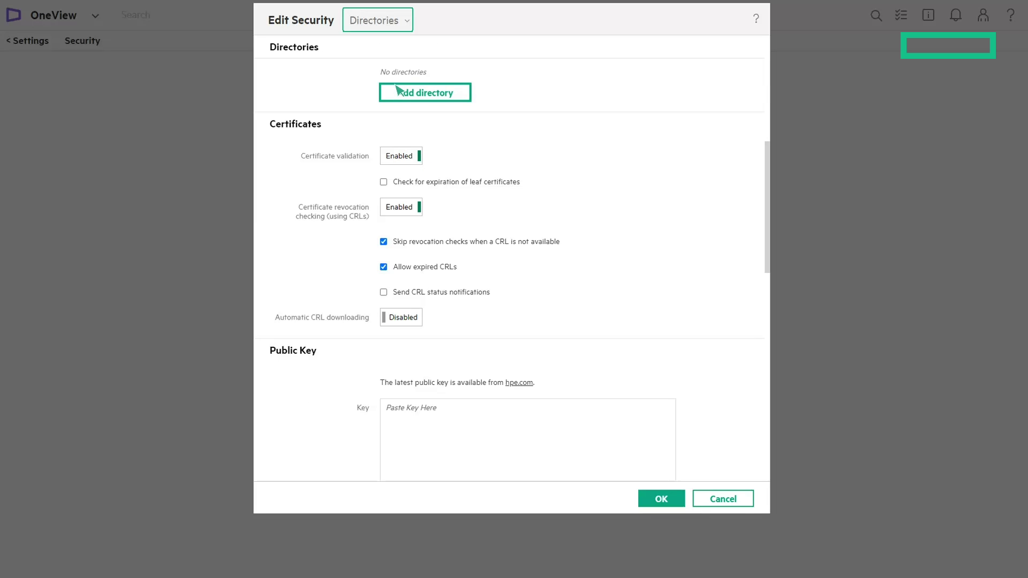
Step: Add a directory named Demo_AD of type Active Directory, bound with User Account
left_click(402, 93)
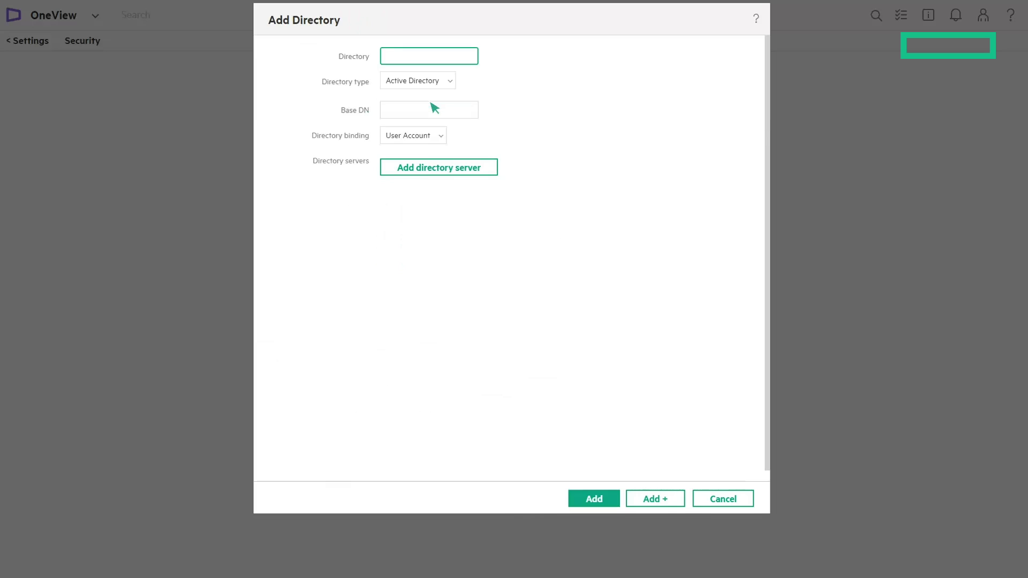
type("Demo_AD")
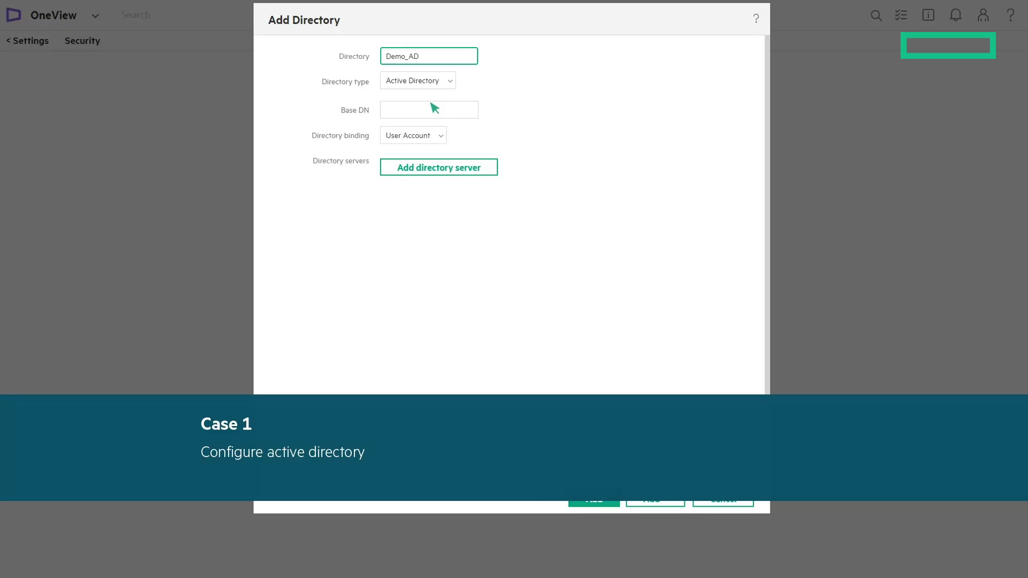
left_click(440, 83)
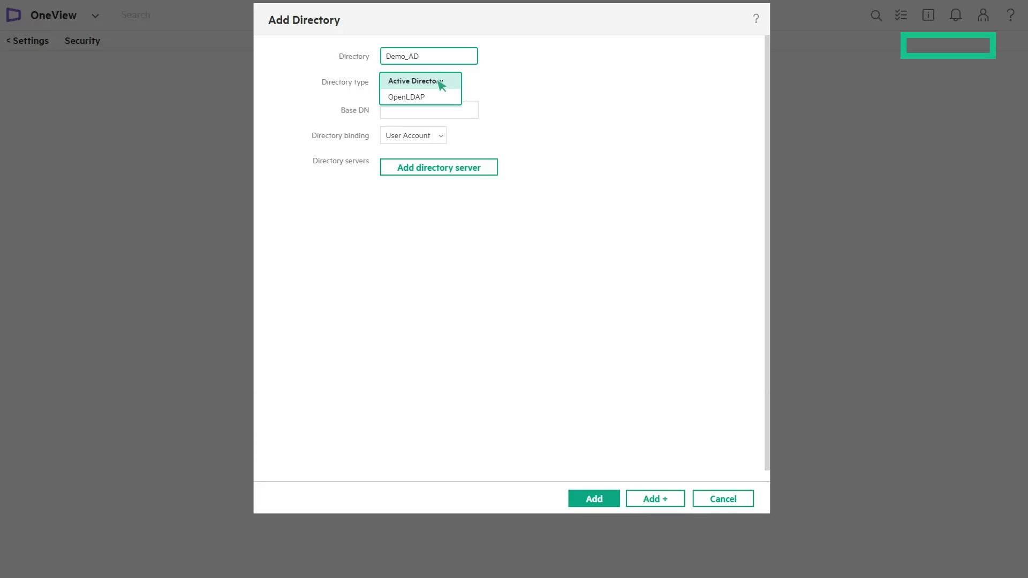
left_click(440, 82)
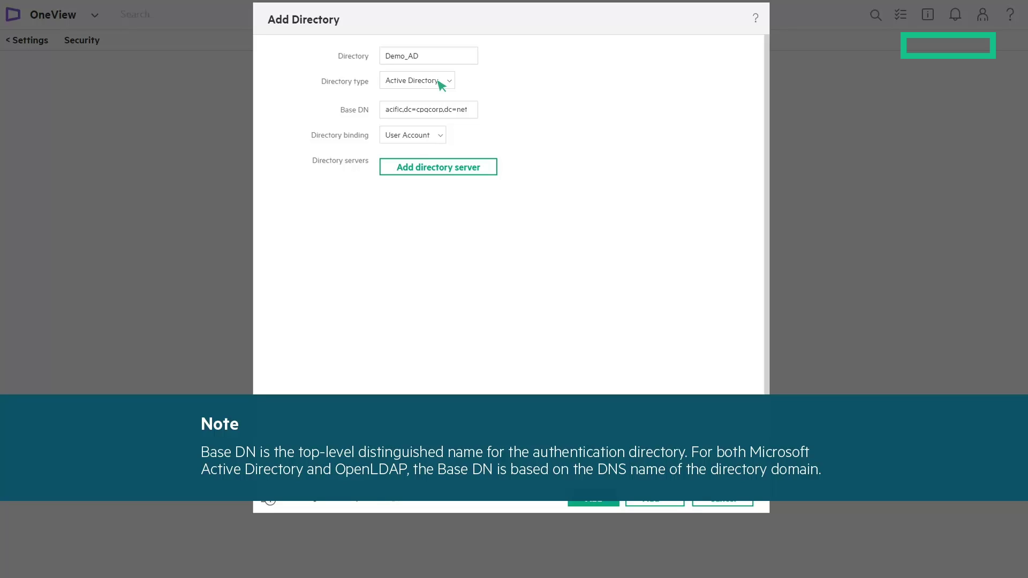
left_click(437, 138)
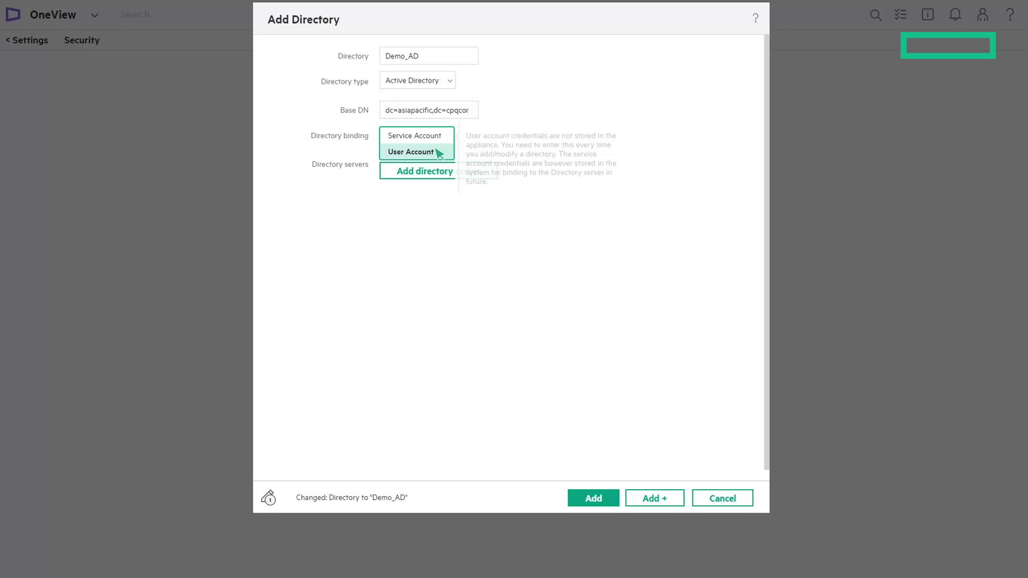
left_click(439, 152)
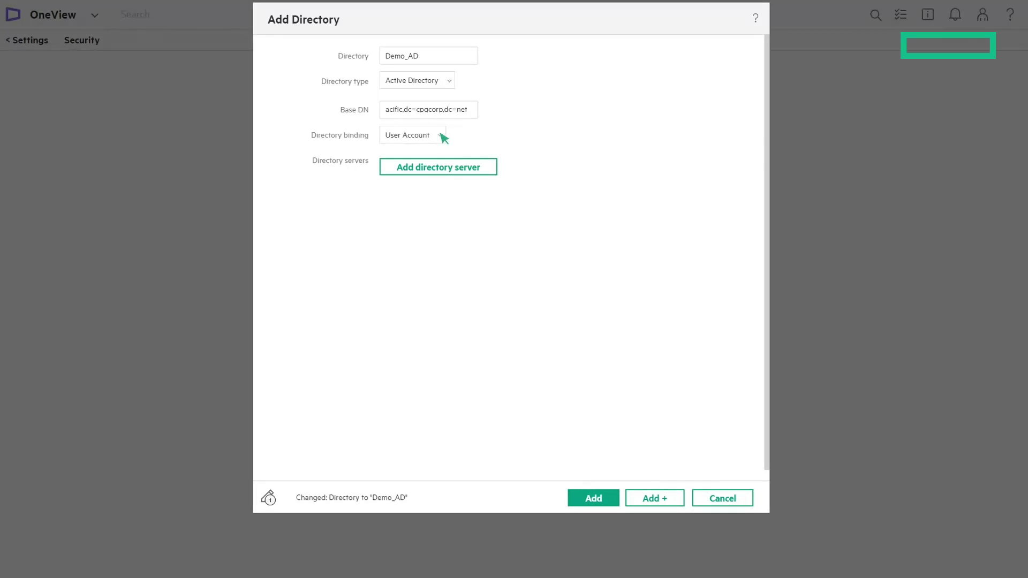
Step: Switch Demo_AD binding to Service Account and begin adding directory server 10.10.10.10
left_click(441, 135)
left_click(412, 137)
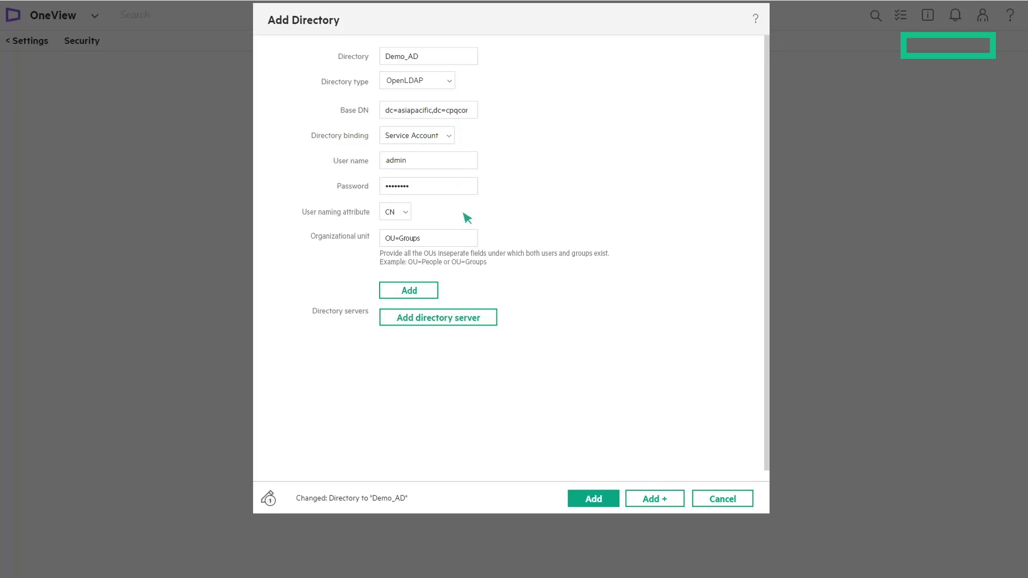
left_click(469, 320)
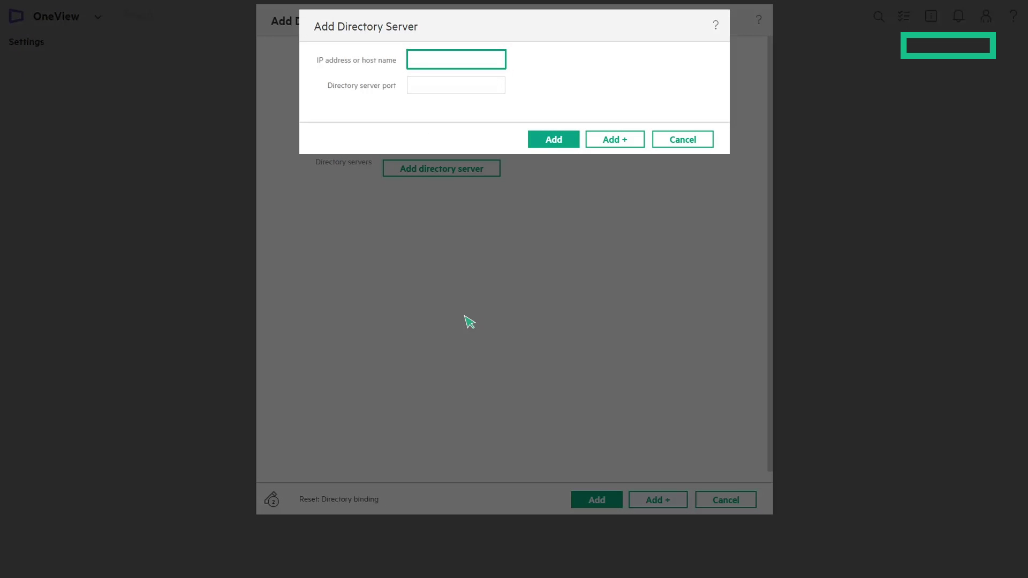
type("10.10.10.10")
Step: Submit directory server 10.10.10.10 on port 636, raising the certificate trust warning
key("Tab")
type("636")
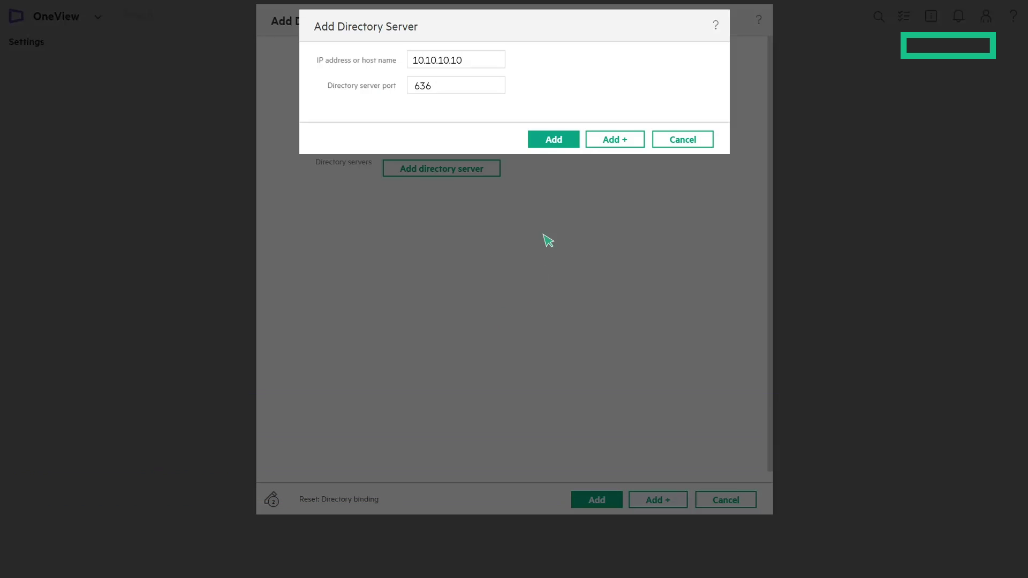
left_click(555, 140)
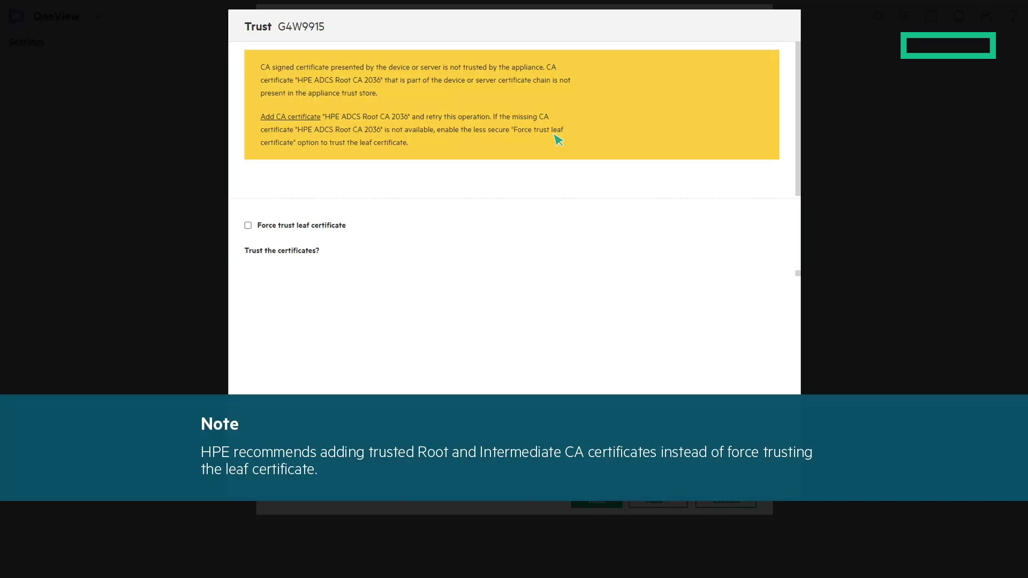
Step: Paste and validate the IMAN-AD1-CA certificate, then add it to the trust store
left_click(294, 117)
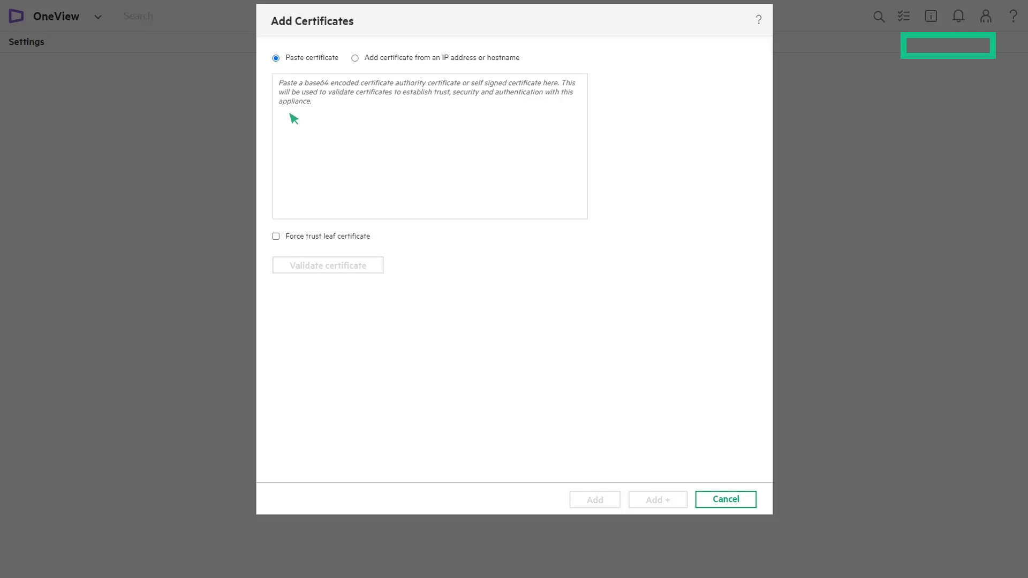
left_click(280, 84)
key("ctrl+v")
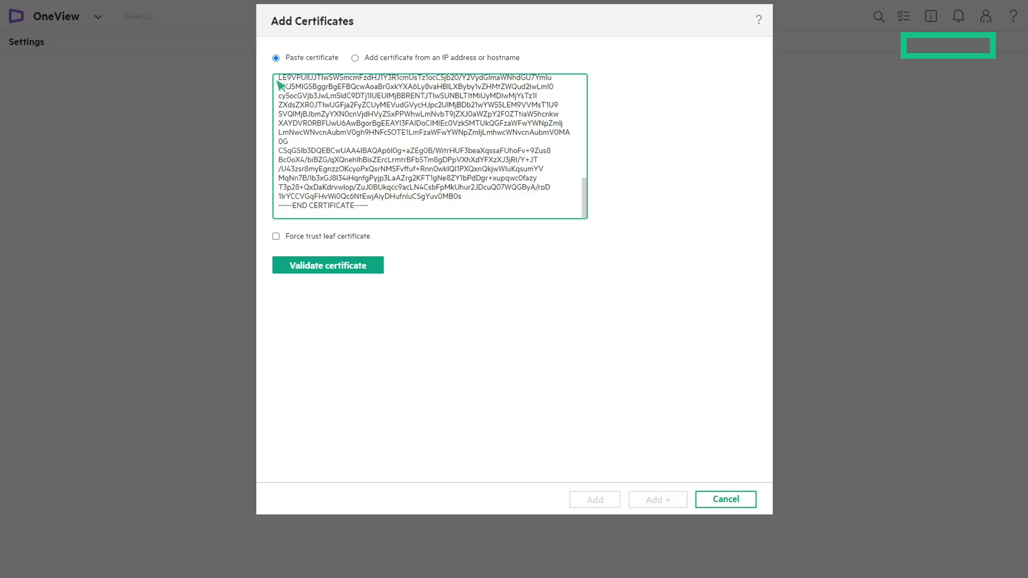
left_click(337, 267)
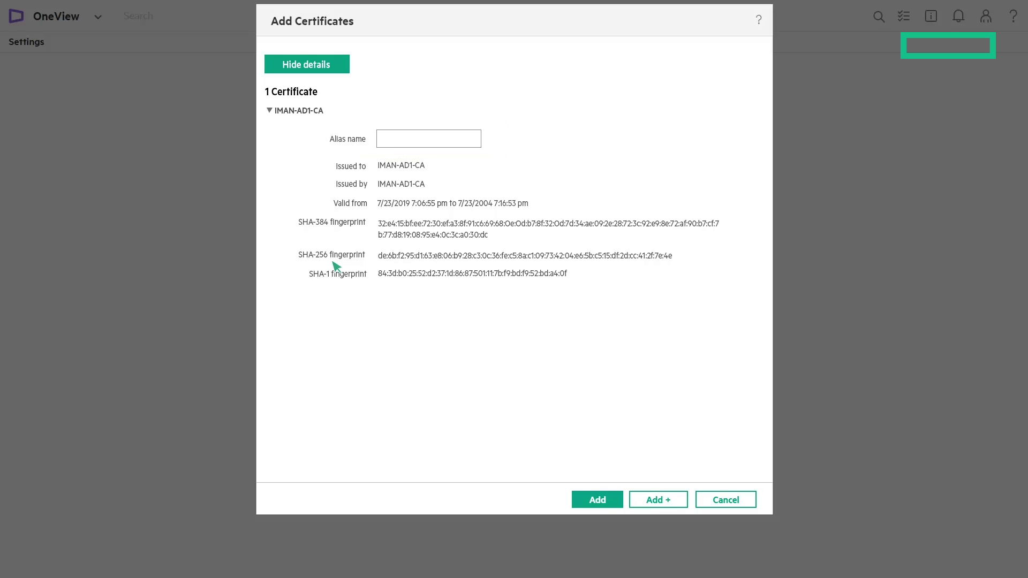
left_click(599, 500)
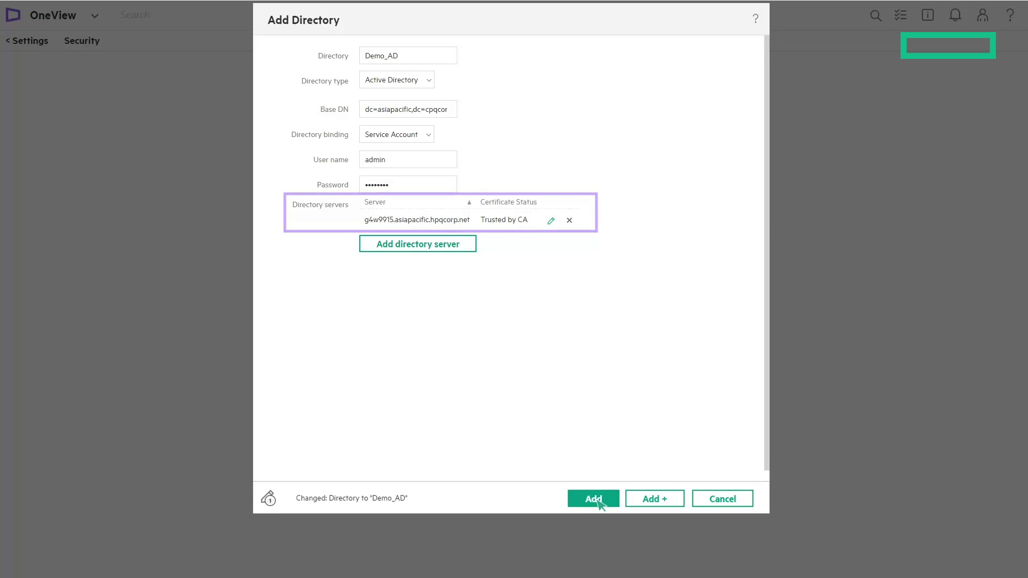
Step: Submit the Demo_AD directory configuration and let the Add directory task complete
left_click(593, 498)
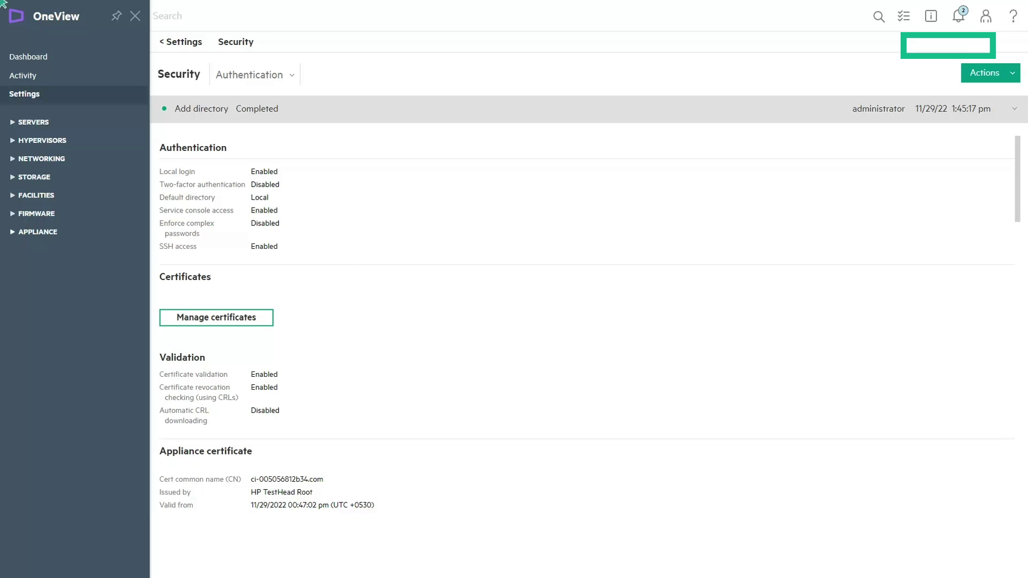
Step: Go to Appliance > Users and Groups and begin adding a directory group
left_click(24, 234)
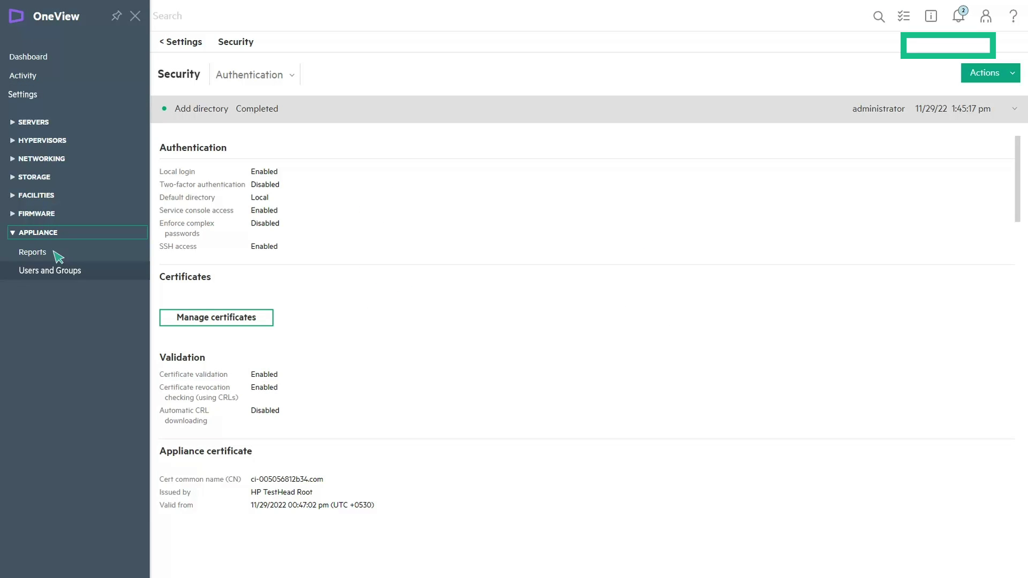
left_click(59, 272)
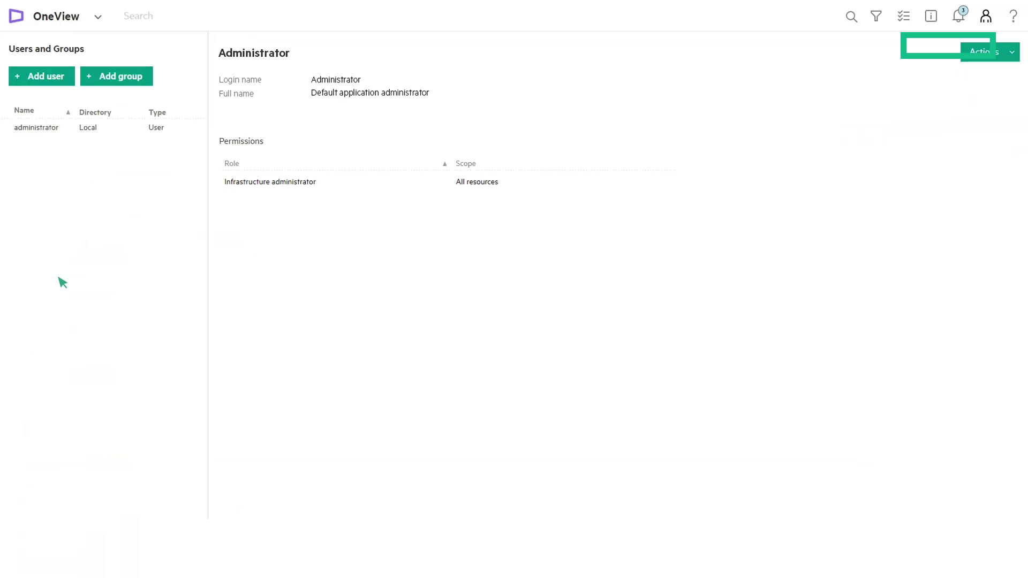
left_click(1012, 52)
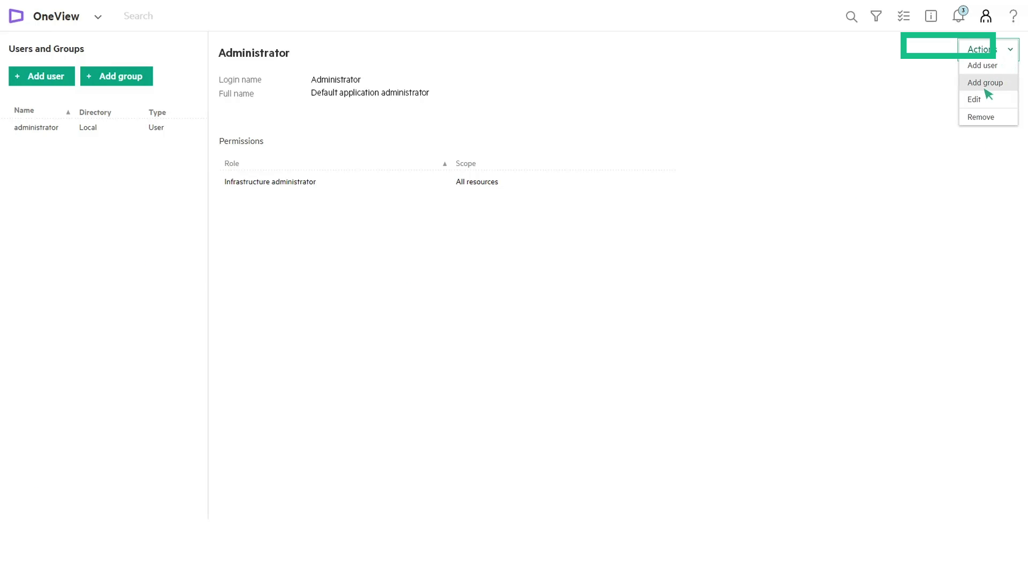
left_click(985, 83)
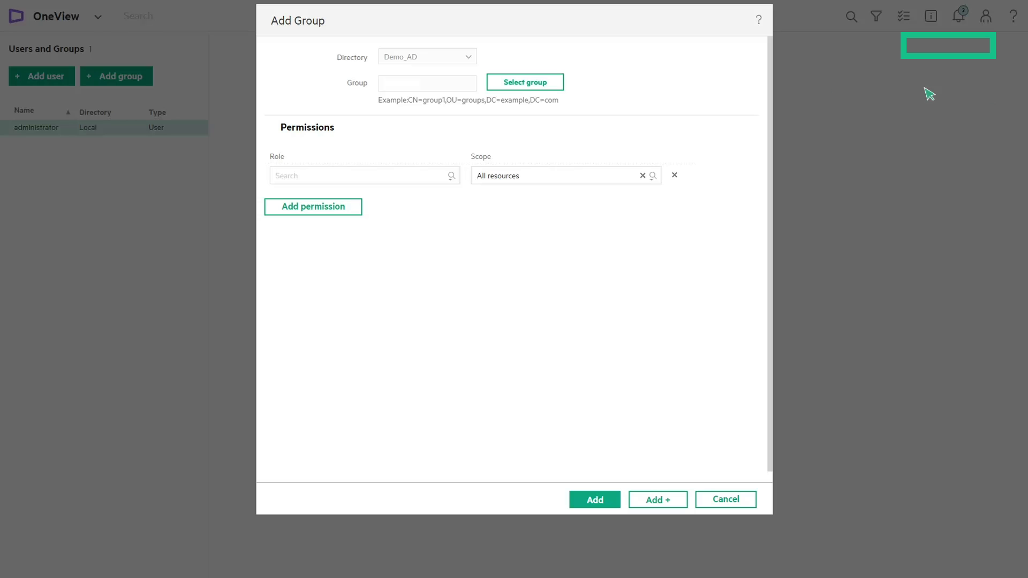
Step: Connect to Demo_AD with the directory user name and password and pick Domain Admins from CN=Users
left_click(531, 89)
type("User@xyz.com")
key("Tab")
type("Password123")
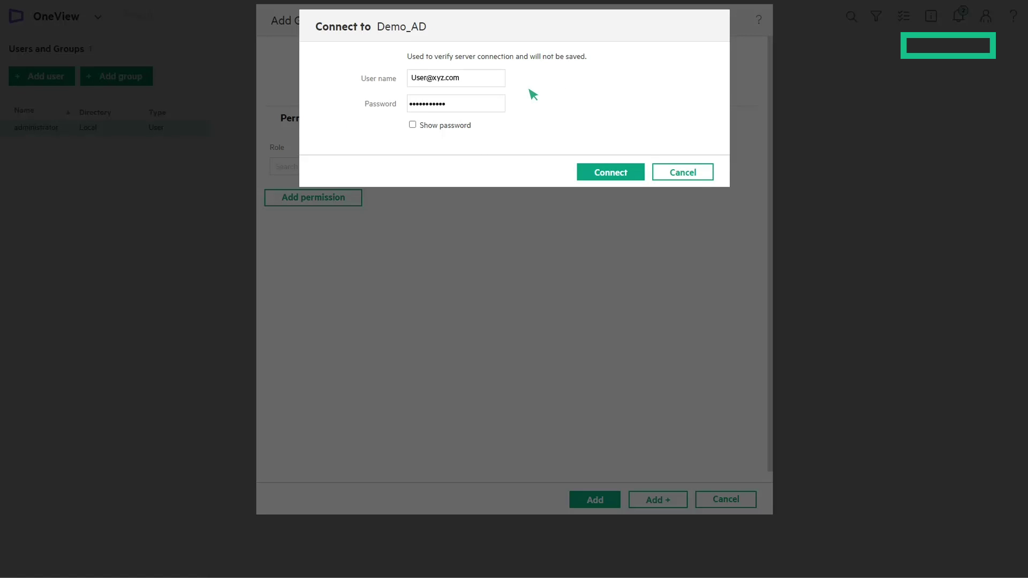
left_click(619, 178)
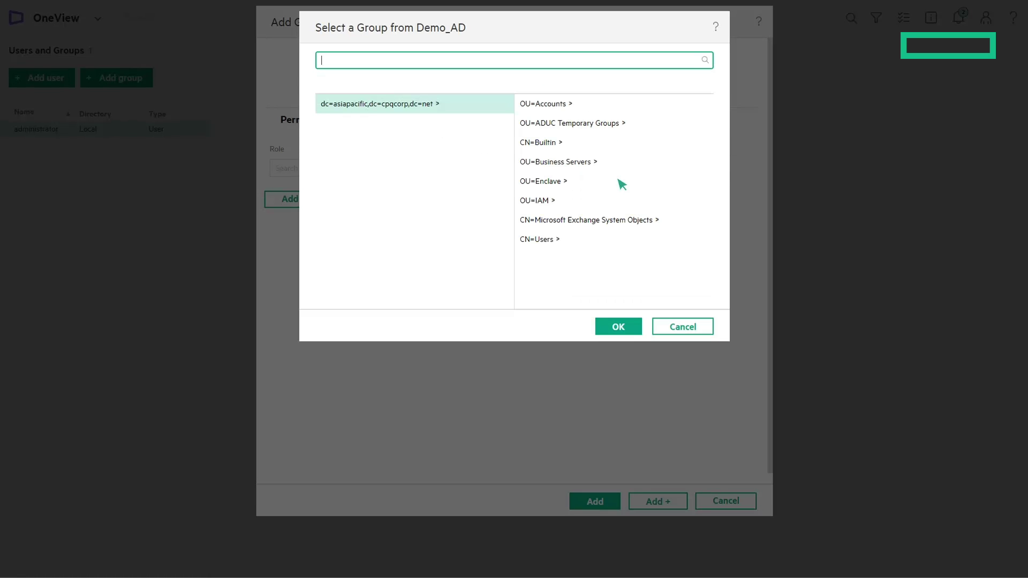
left_click(541, 245)
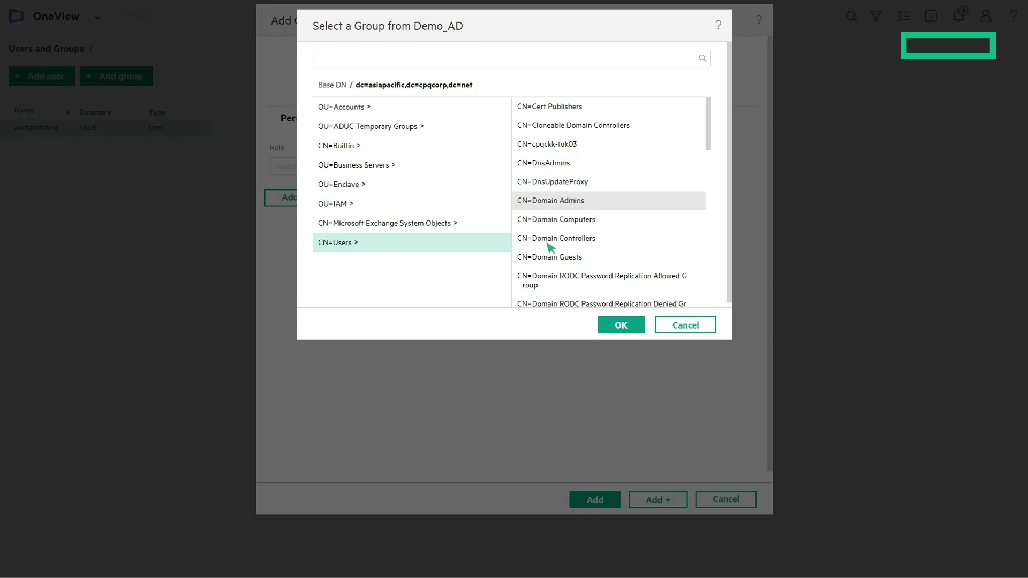
left_click(621, 326)
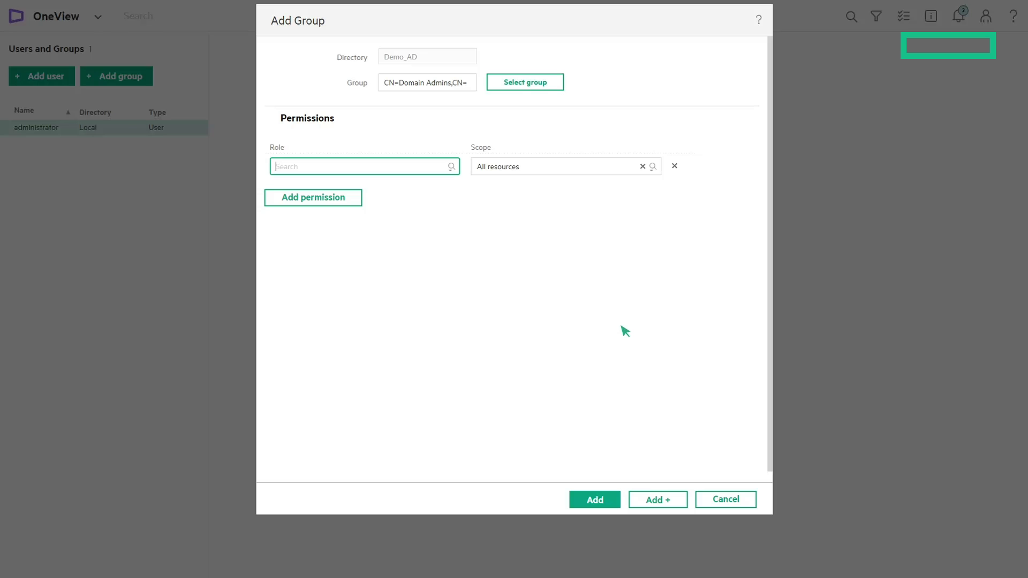
Step: Grant the group Infrastructure administrator over All resources and add it
left_click(452, 173)
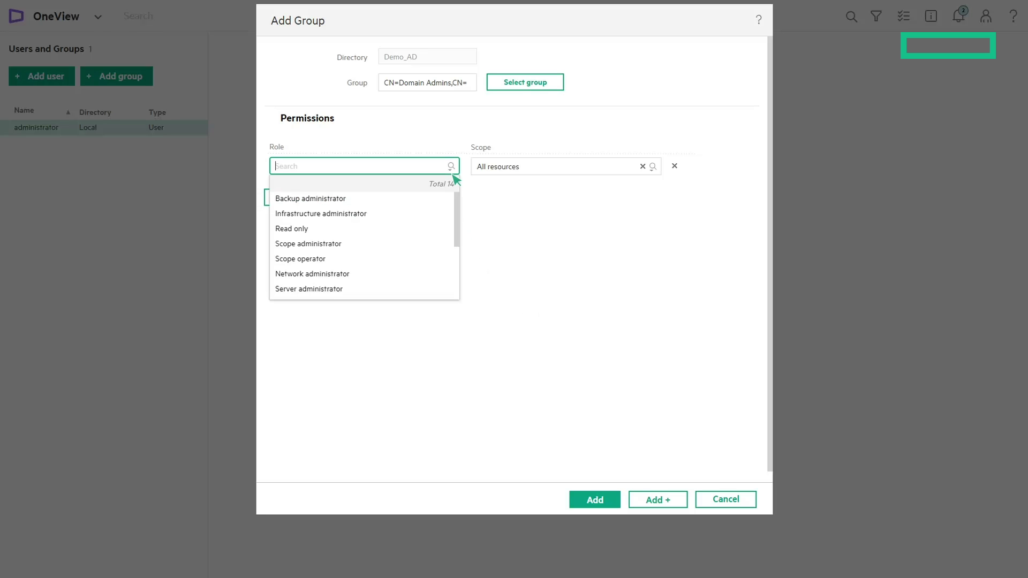
left_click(322, 214)
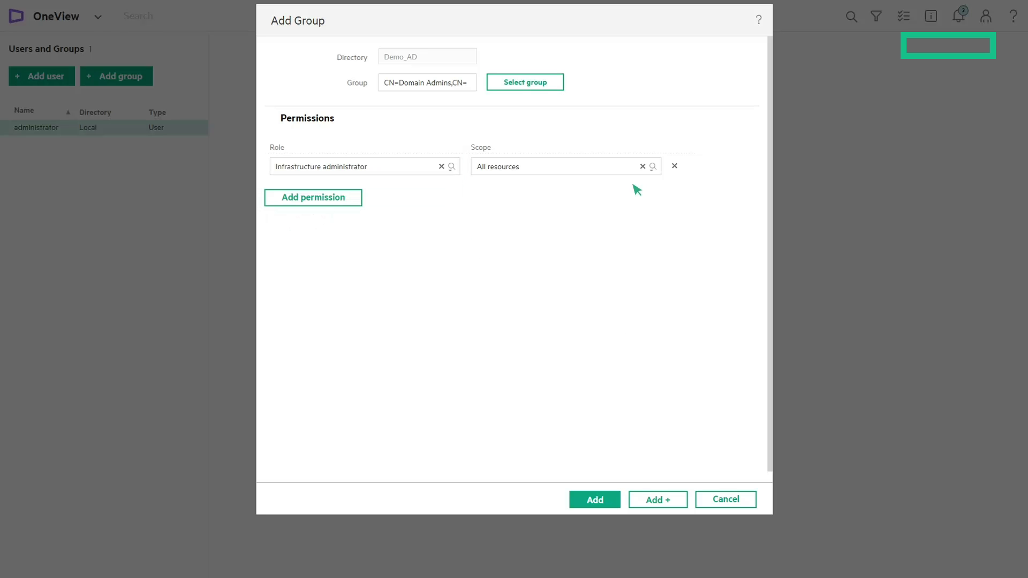
left_click(652, 167)
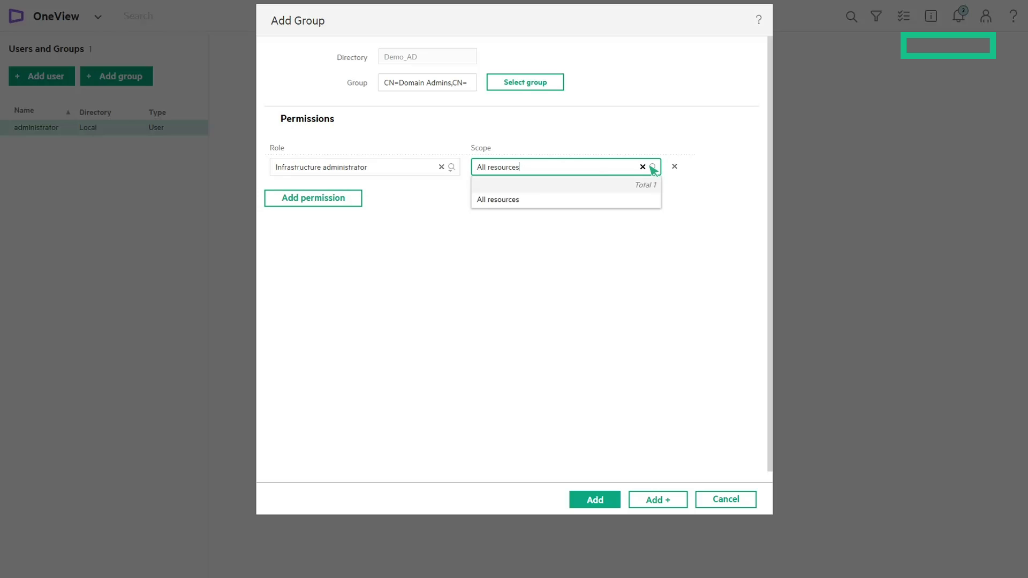
left_click(529, 201)
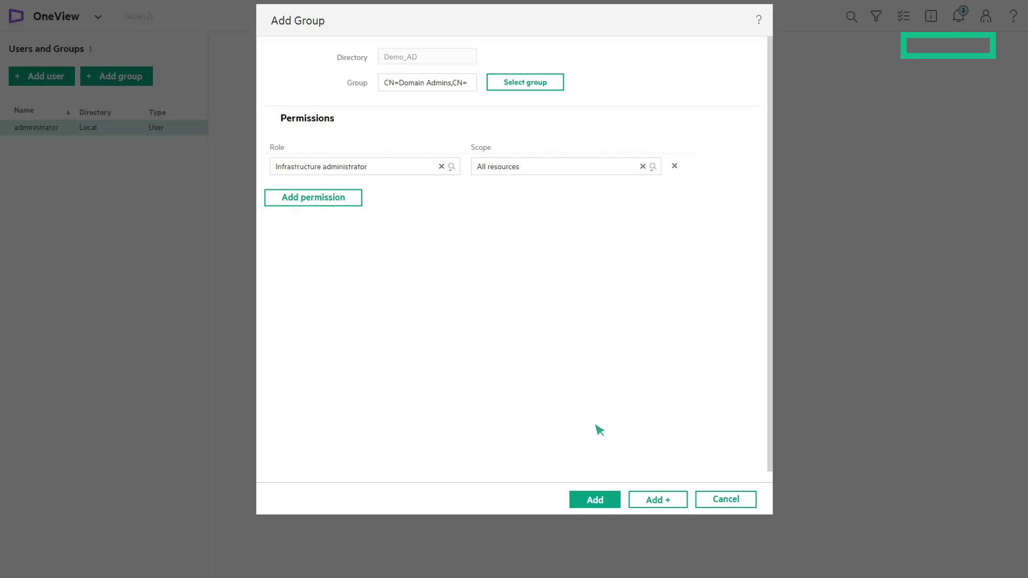
left_click(594, 500)
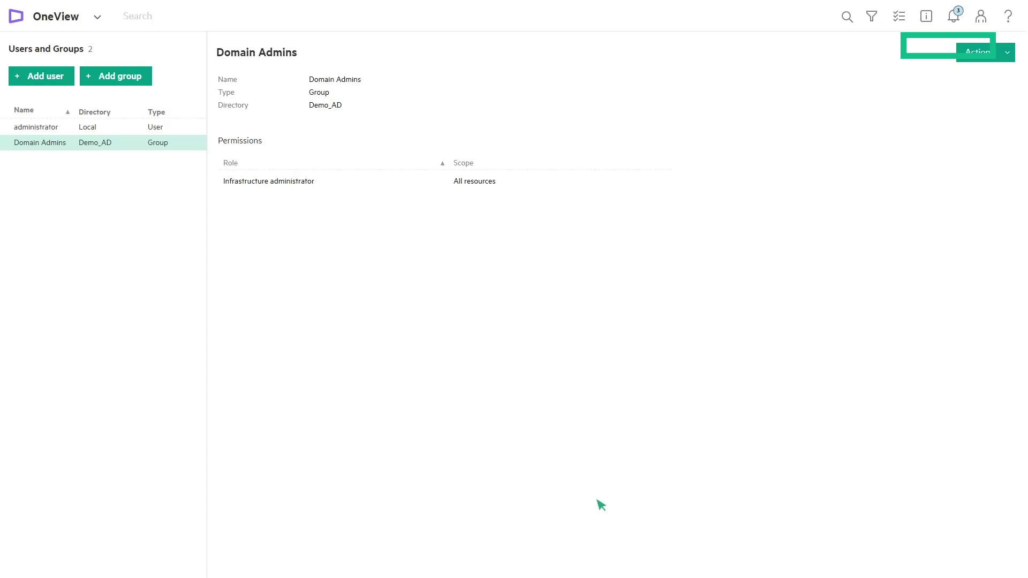
Step: Log out, then log back in through the Demo_AD directory as a directory user
left_click(981, 17)
left_click(764, 321)
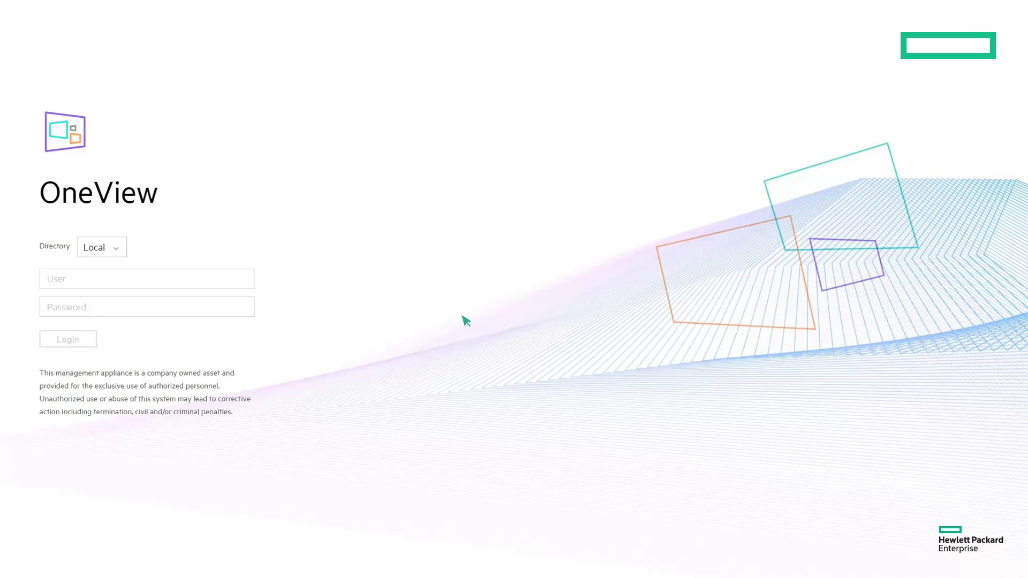
left_click(117, 249)
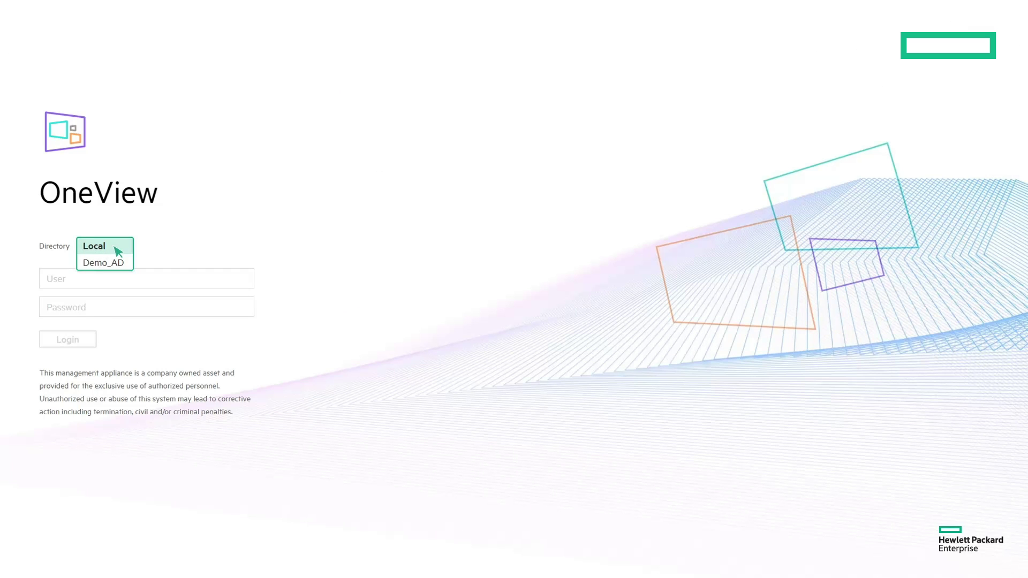
left_click(110, 261)
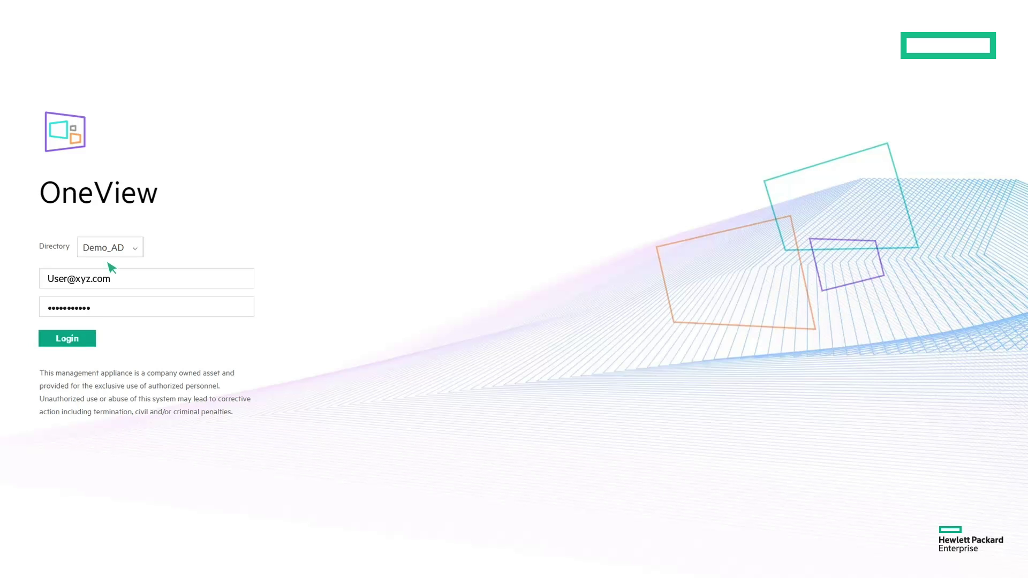
left_click(73, 341)
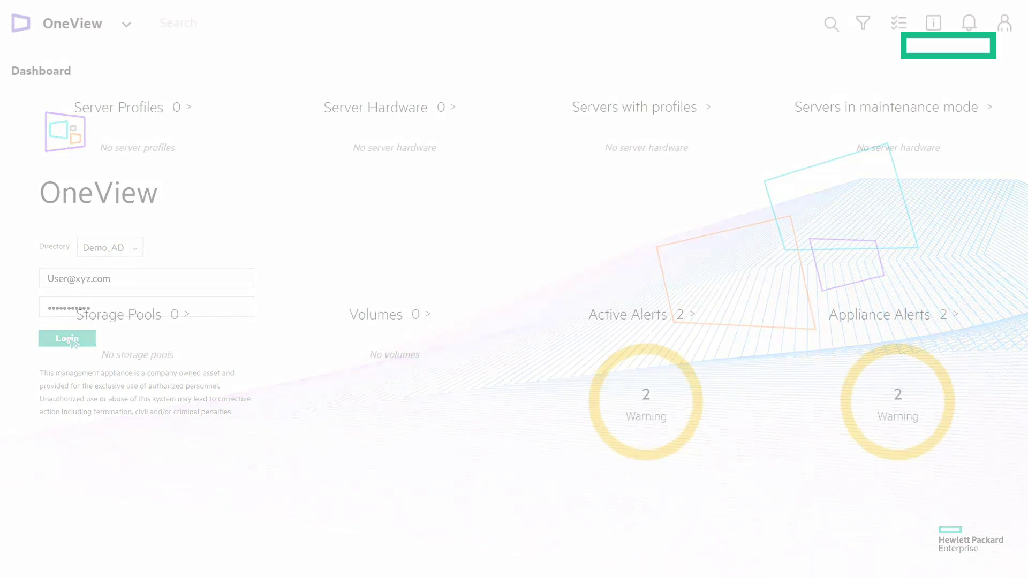